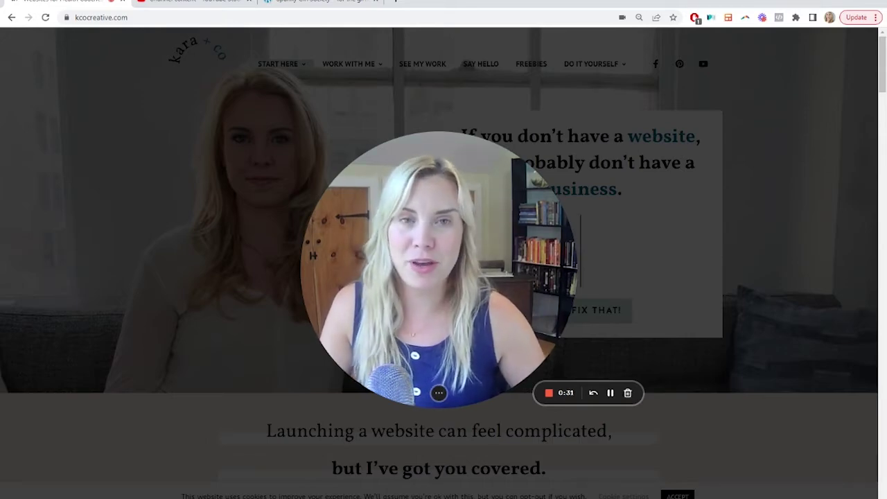
- Switch to the spunkygirlsociety.com tab showing the sidebar Subscribe form
{"action": "mouse_move", "coordinate": [424, 404]}
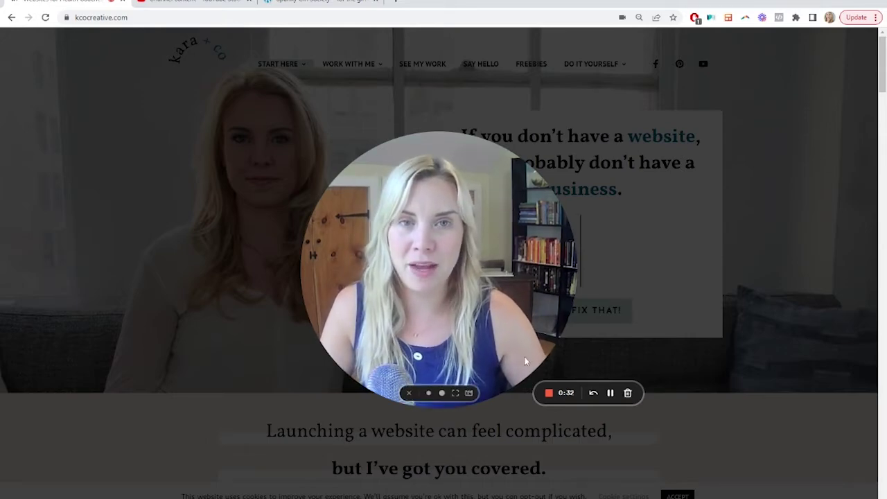
{"action": "left_click", "coordinate": [428, 393]}
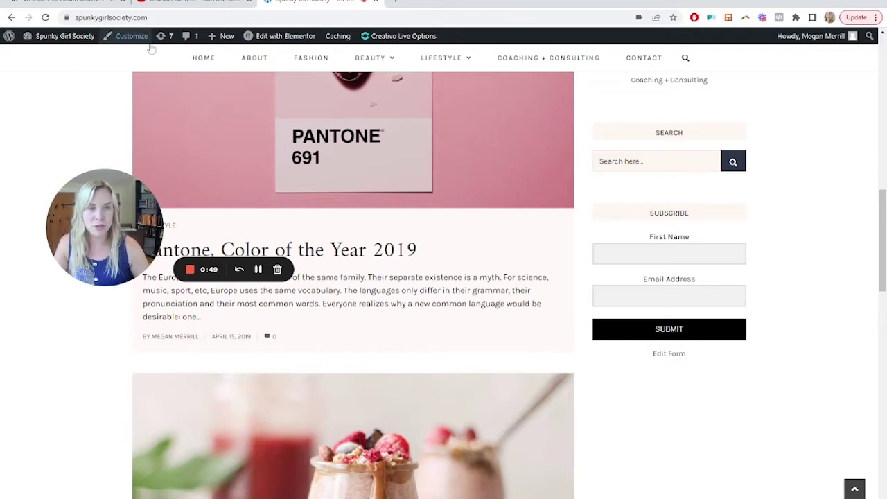
- Launch the Customizer for Spunky Girl Society from the admin bar
{"action": "mouse_move", "coordinate": [52, 36]}
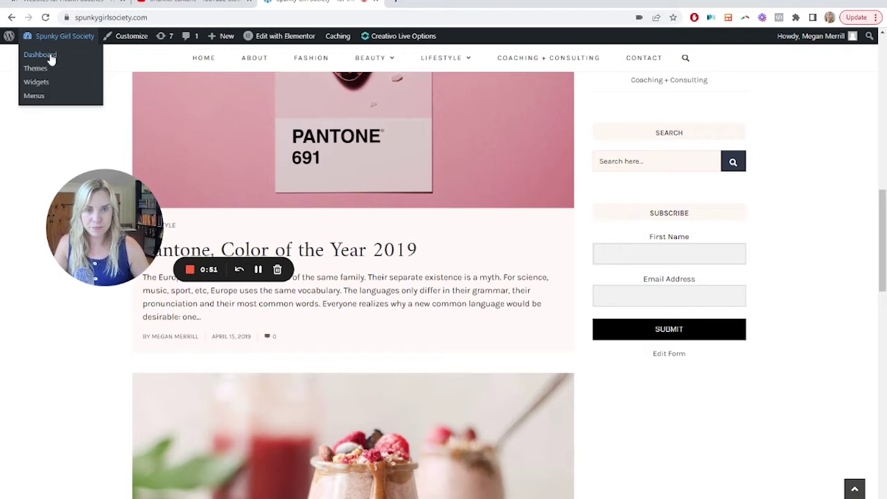
{"action": "left_click", "coordinate": [116, 39]}
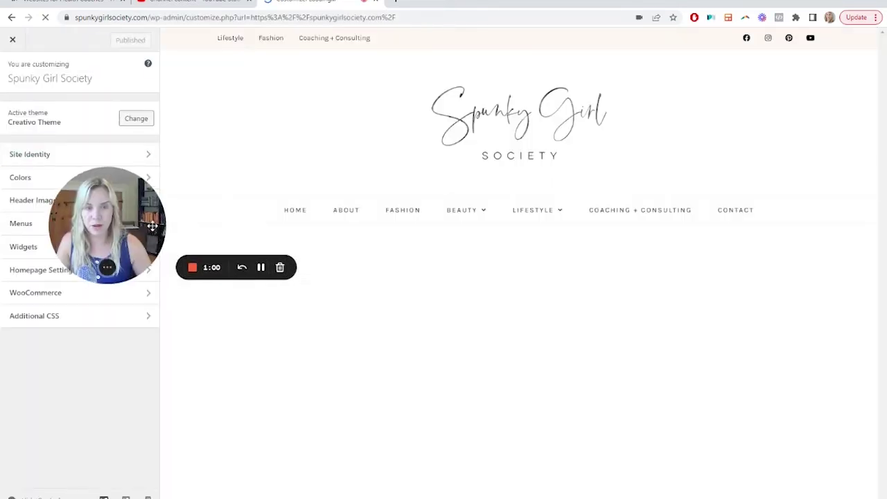
- Open Additional CSS and delete all the existing CSS code
{"action": "left_click_drag", "start_coordinate": [151, 243], "coordinate": [189, 433]}
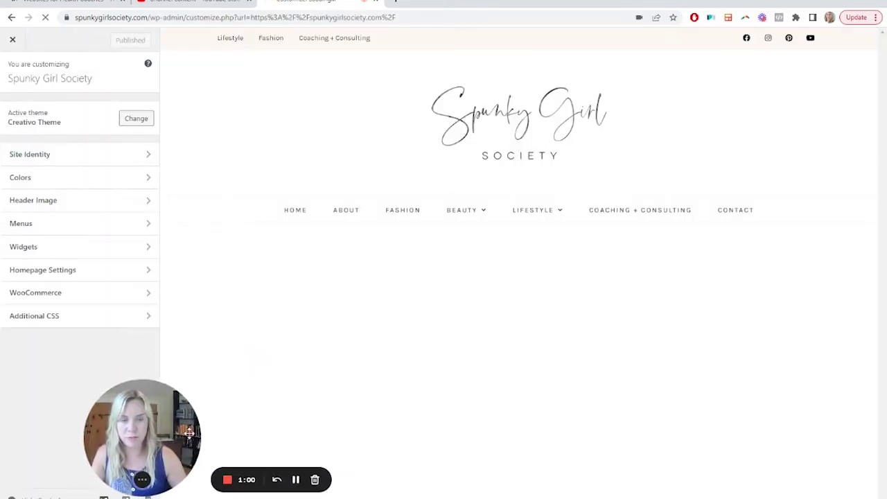
{"action": "left_click", "coordinate": [90, 317]}
{"action": "left_click", "coordinate": [70, 202]}
{"action": "left_click_drag", "start_coordinate": [21, 202], "coordinate": [1, 105]}
{"action": "key", "text": "ctrl+c"}
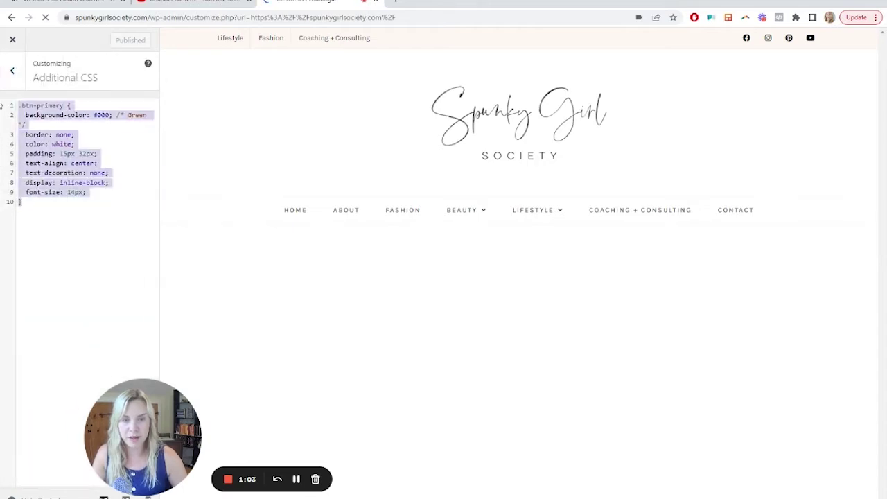
{"action": "key", "text": "BackSpace"}
- Publish the site with the Additional CSS left empty
{"action": "scroll", "coordinate": [590, 253], "scroll_direction": "down", "scroll_amount": 10}
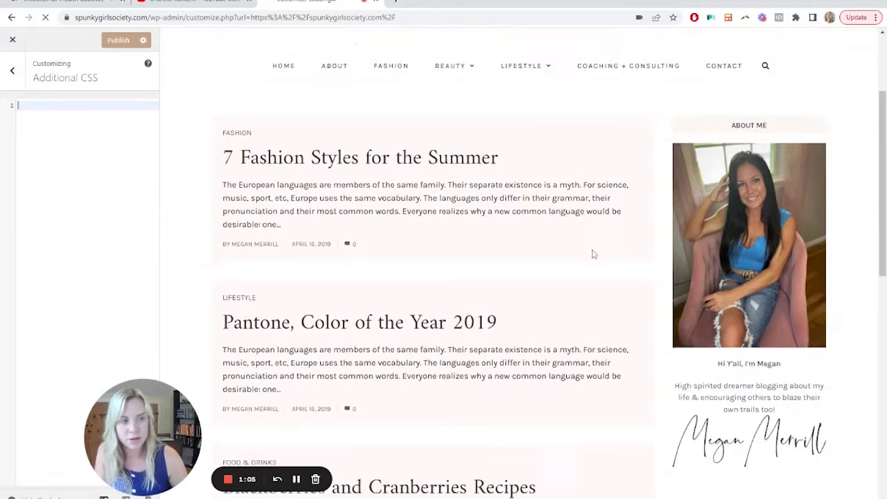
{"action": "left_click", "coordinate": [116, 42]}
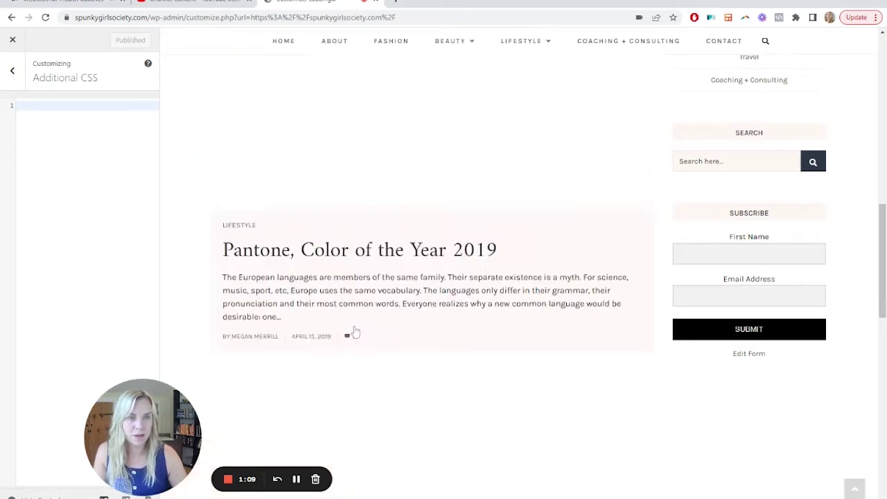
{"action": "scroll", "coordinate": [404, 278], "scroll_direction": "down", "scroll_amount": 10}
{"action": "scroll", "coordinate": [407, 283], "scroll_direction": "down", "scroll_amount": 2}
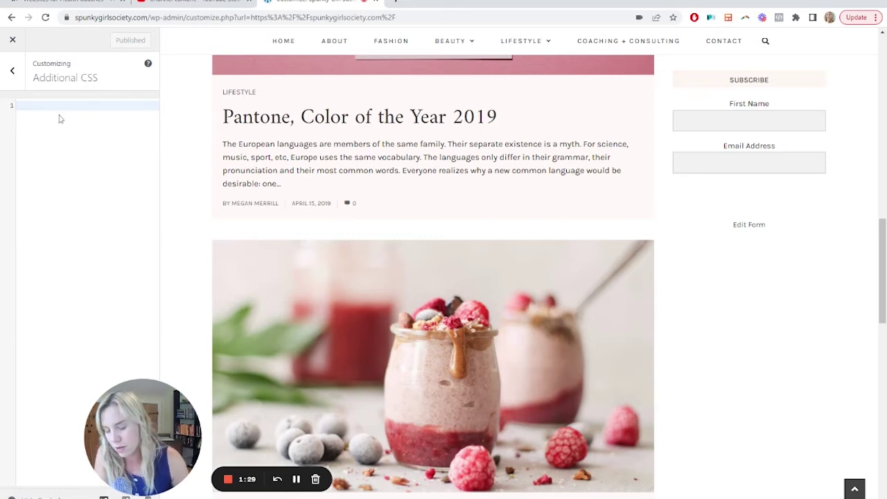
- Paste the .btn-primary rule with #000 background and delete its /* Green */ comment
{"action": "key", "text": "ctrl+v"}
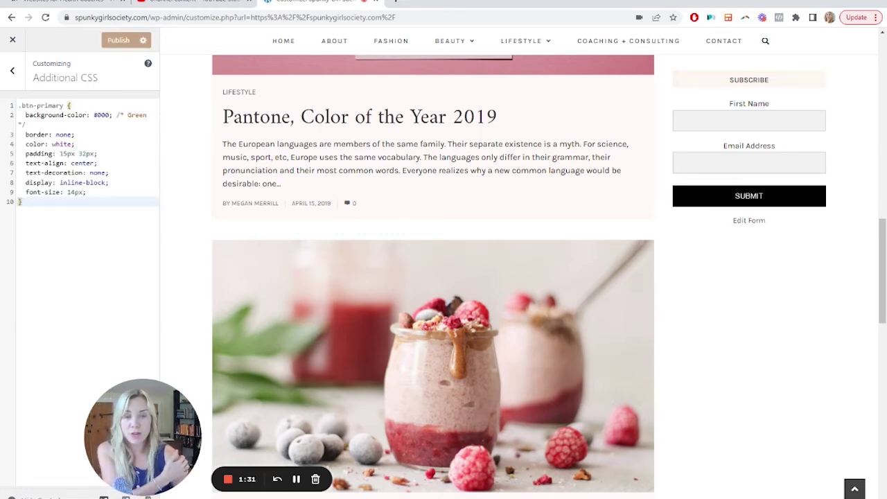
{"action": "double_click", "coordinate": [50, 105]}
{"action": "left_click_drag", "start_coordinate": [63, 105], "coordinate": [19, 105]}
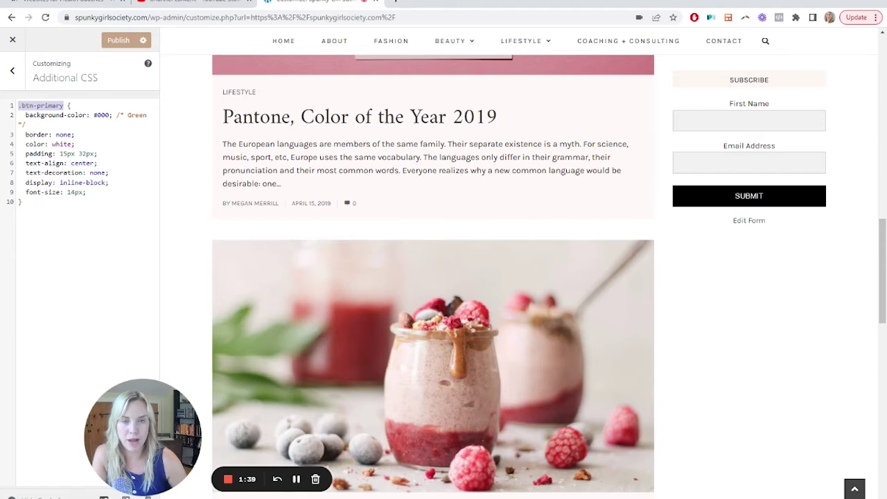
{"action": "left_click_drag", "start_coordinate": [94, 115], "coordinate": [109, 115]}
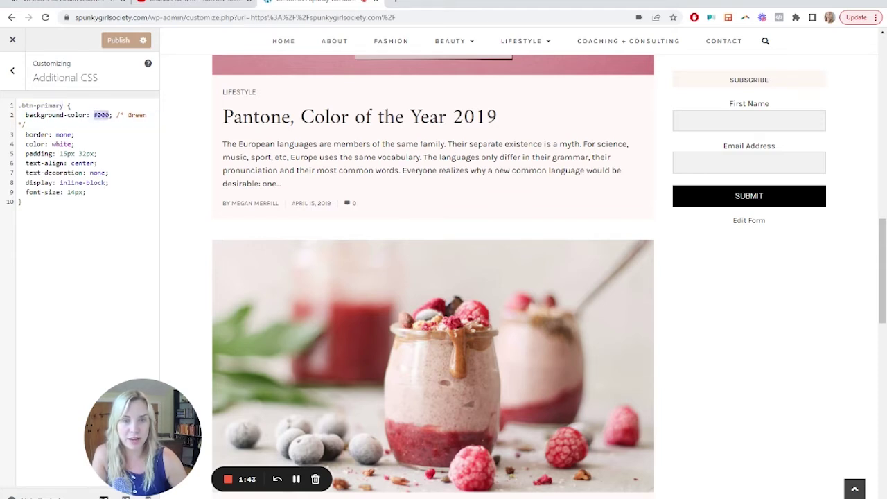
{"action": "left_click_drag", "start_coordinate": [25, 124], "coordinate": [116, 115]}
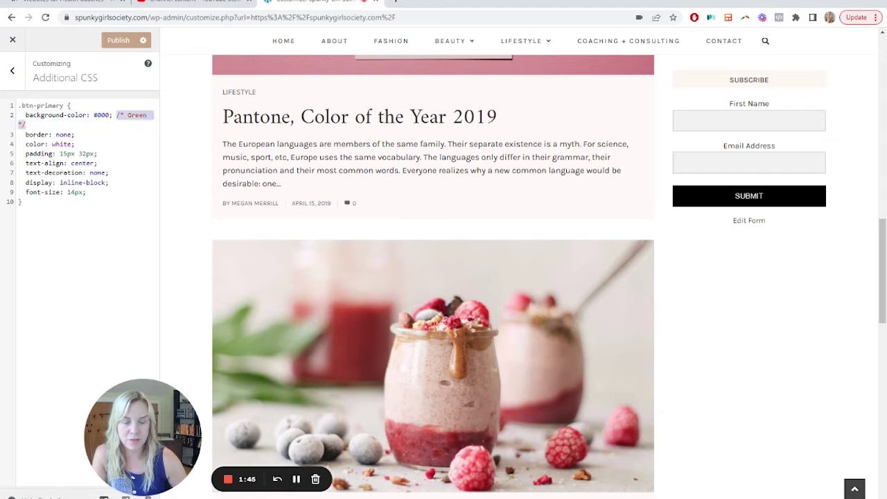
{"action": "key", "text": "BackSpace"}
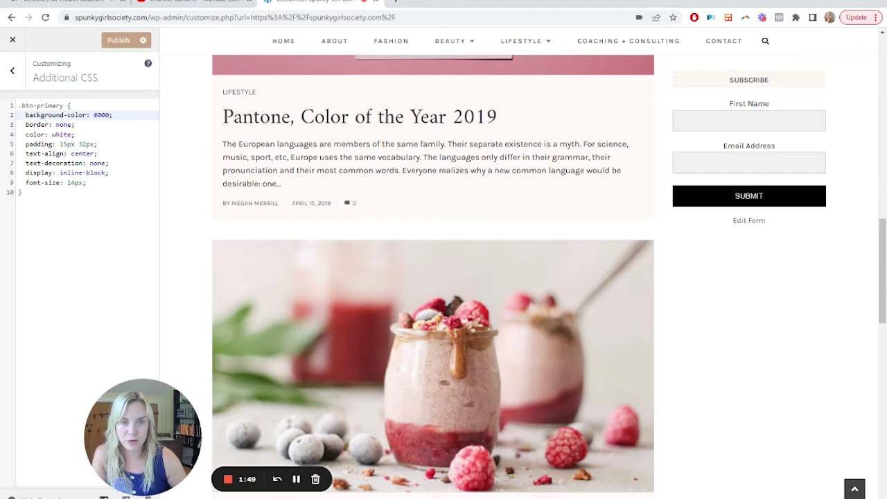
- Try an 18px font-size on .btn-primary, then revert it to 14px
{"action": "left_click_drag", "start_coordinate": [25, 134], "coordinate": [74, 134]}
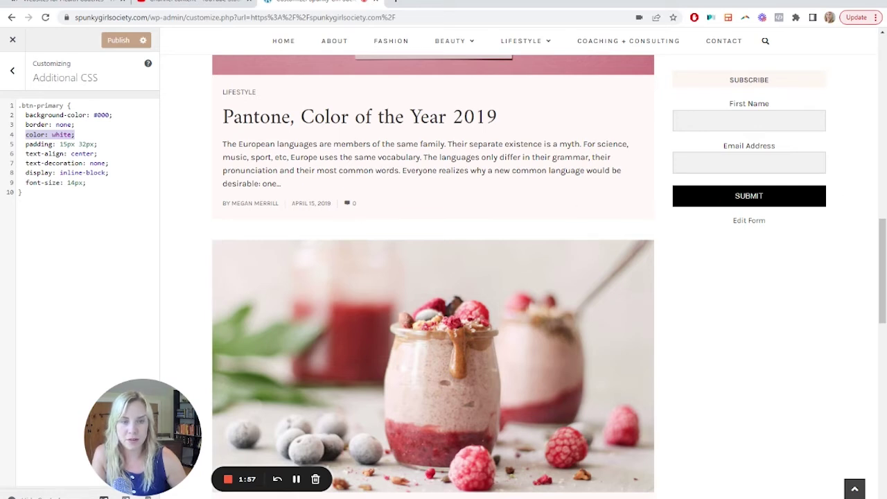
{"action": "left_click", "coordinate": [76, 182]}
{"action": "key", "text": "BackSpace"}
{"action": "type", "text": "8"}
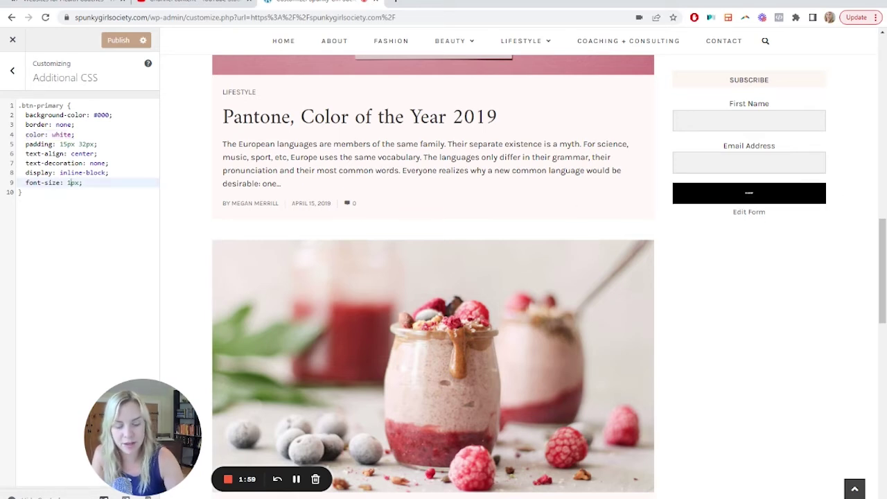
{"action": "key", "text": "BackSpace"}
{"action": "type", "text": "4"}
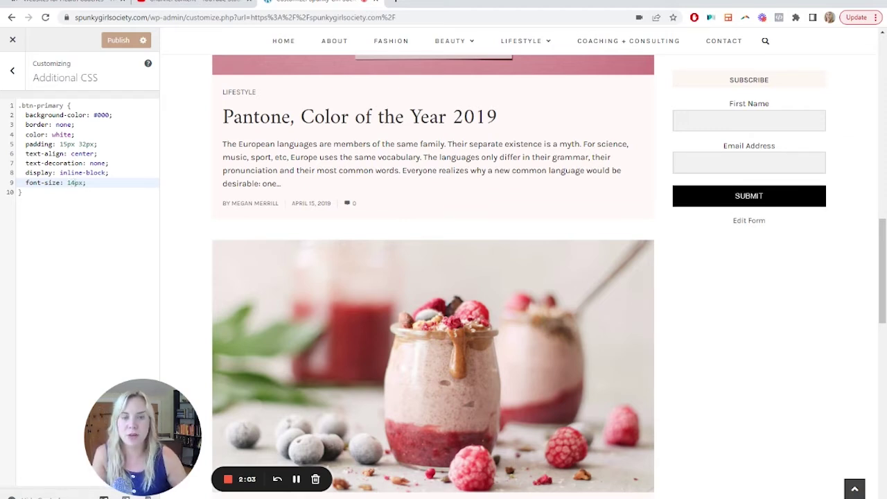
{"action": "left_click_drag", "start_coordinate": [24, 192], "coordinate": [2, 111]}
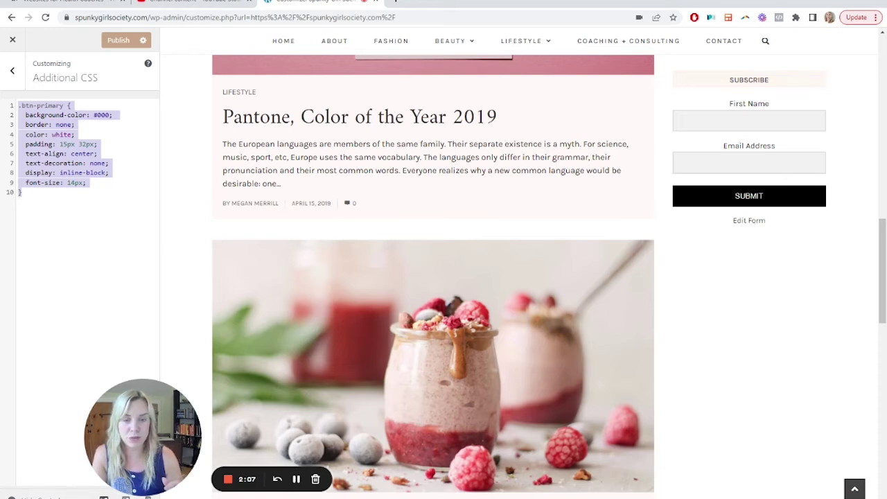
- Publish the .btn-primary CSS and exit the Customizer to the live homepage
{"action": "left_click", "coordinate": [107, 40]}
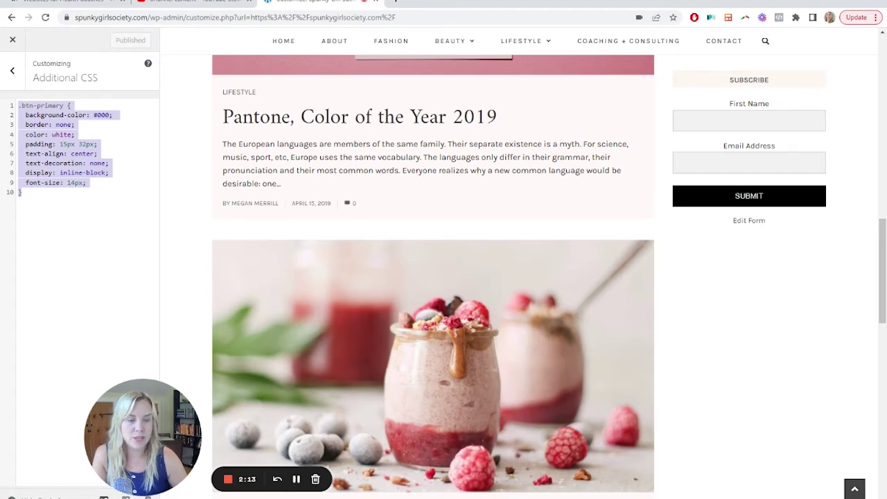
{"action": "left_click", "coordinate": [14, 43]}
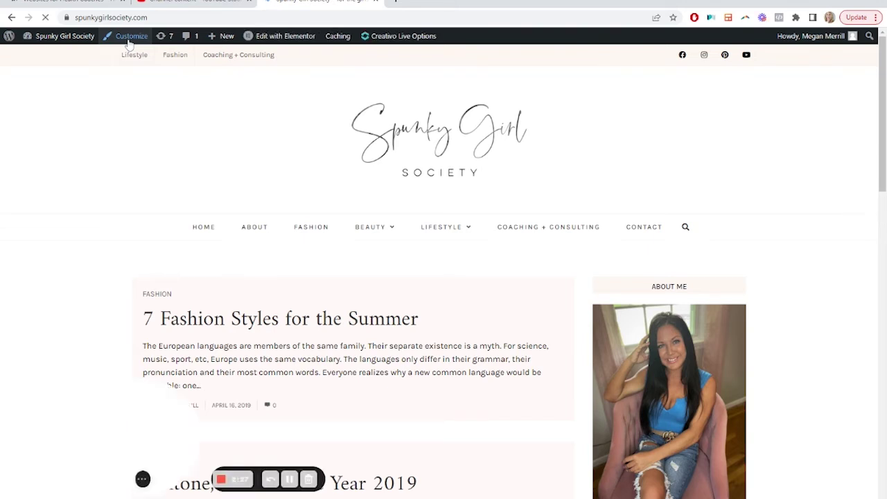
- Reopen the Customizer and exit it again to the live site
{"action": "left_click", "coordinate": [123, 40]}
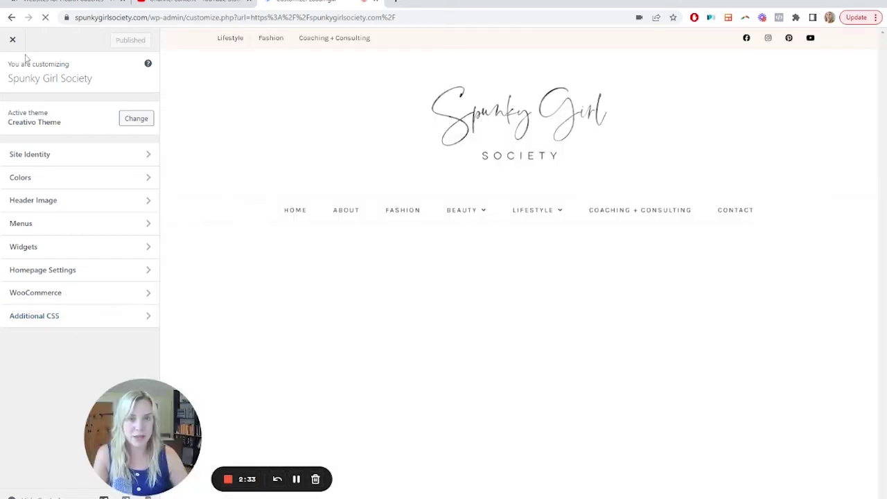
{"action": "left_click", "coordinate": [22, 45]}
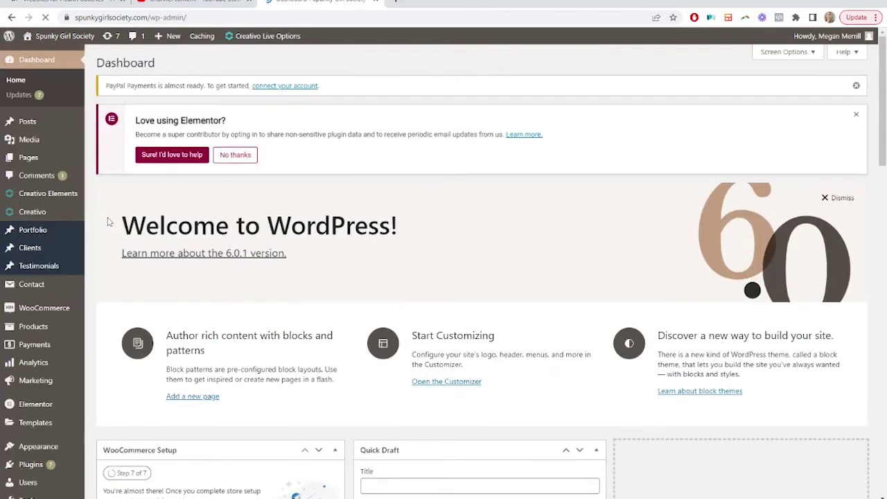
{"action": "scroll", "coordinate": [35, 416], "scroll_direction": "down", "scroll_amount": 8}
- Go to the dashboard's Settings > General page and scroll through it
{"action": "left_click", "coordinate": [34, 463]}
{"action": "left_click_drag", "start_coordinate": [147, 412], "coordinate": [687, 299]}
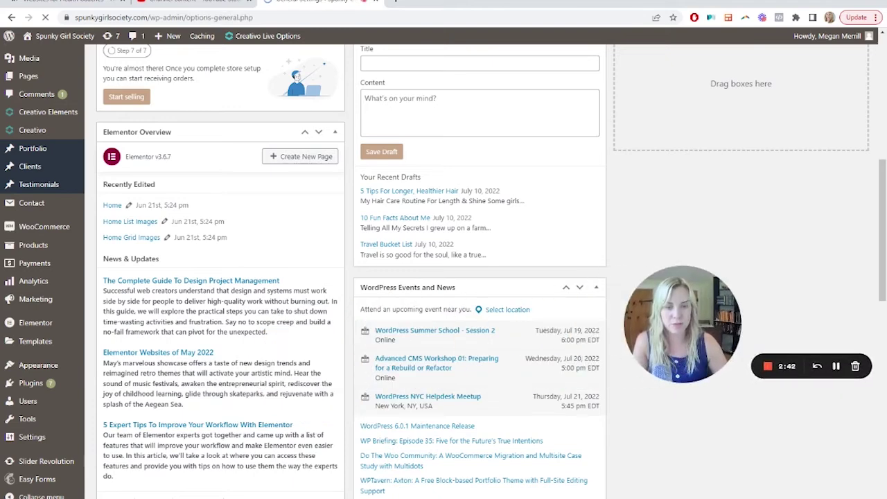
{"action": "scroll", "coordinate": [203, 345], "scroll_direction": "down", "scroll_amount": 5}
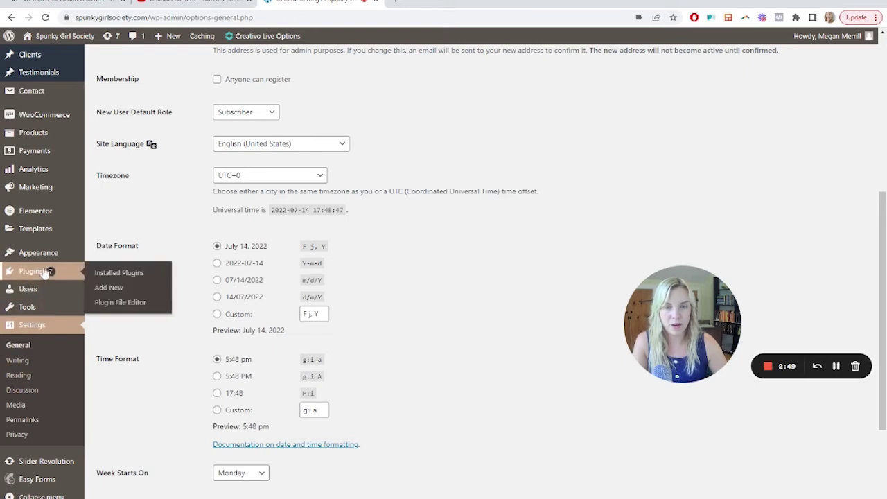
{"action": "mouse_move", "coordinate": [47, 258]}
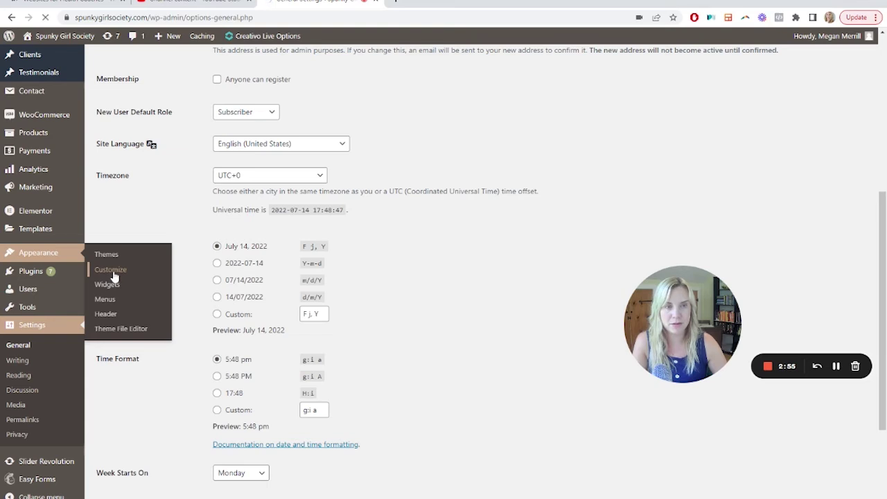
{"action": "left_click", "coordinate": [111, 270]}
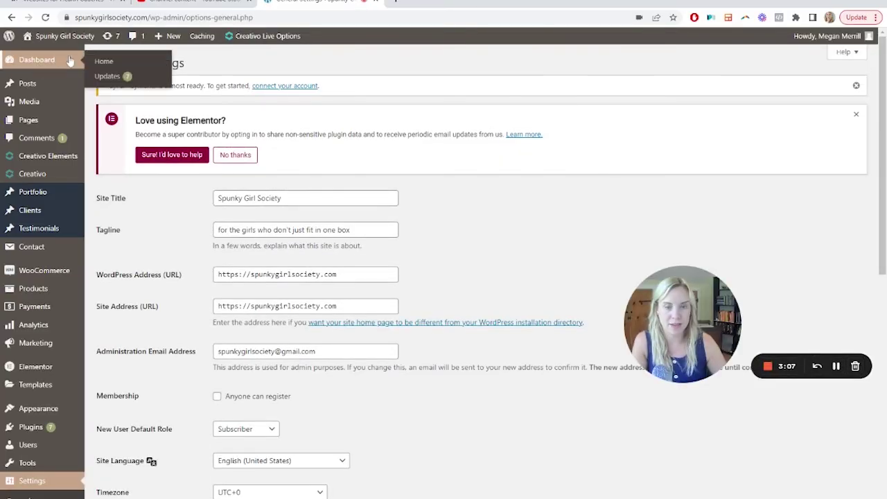
{"action": "scroll", "coordinate": [67, 387], "scroll_direction": "down", "scroll_amount": 6}
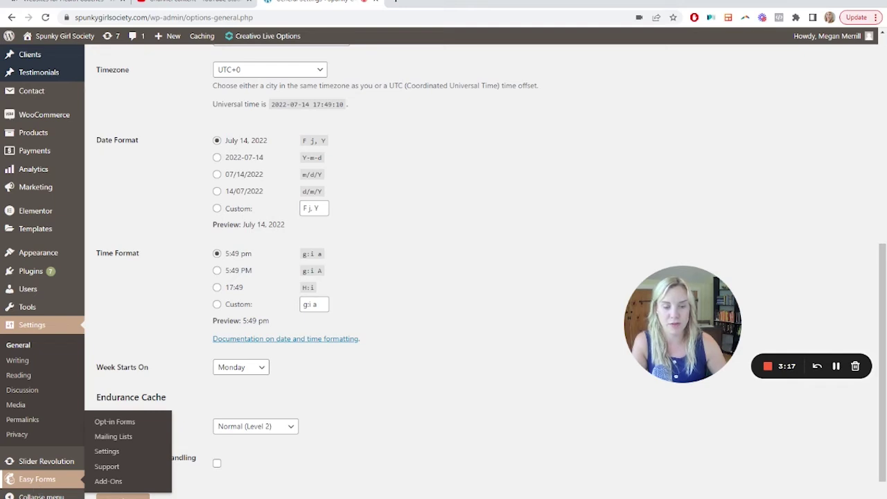
- Edit the Opt-In form from Easy Forms > Opt-in Forms and scroll to the Form Builder
{"action": "left_click", "coordinate": [130, 423]}
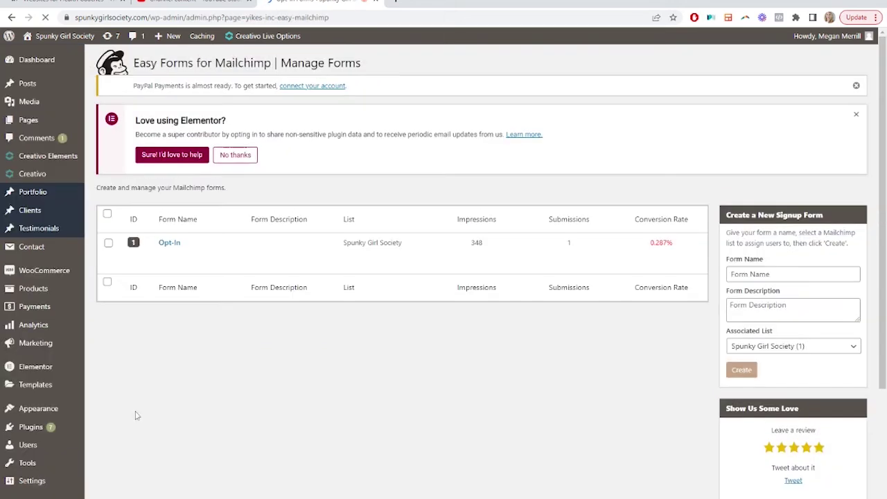
{"action": "mouse_move", "coordinate": [197, 244]}
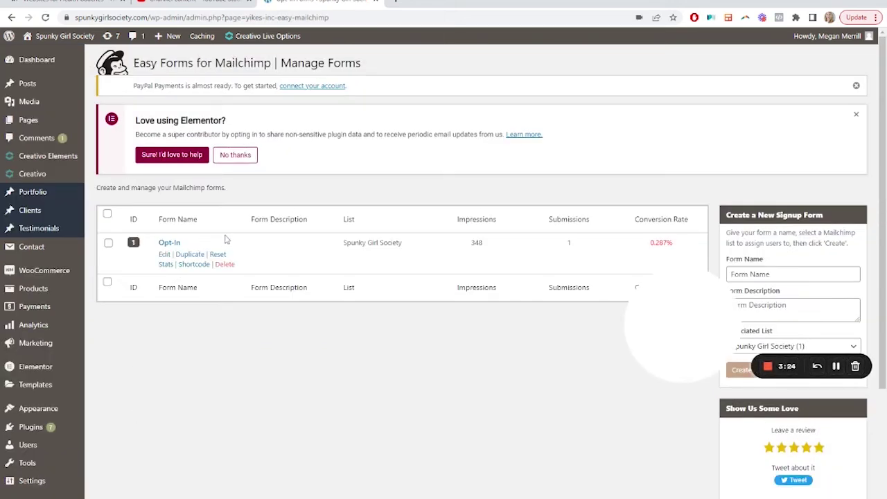
{"action": "left_click", "coordinate": [166, 256]}
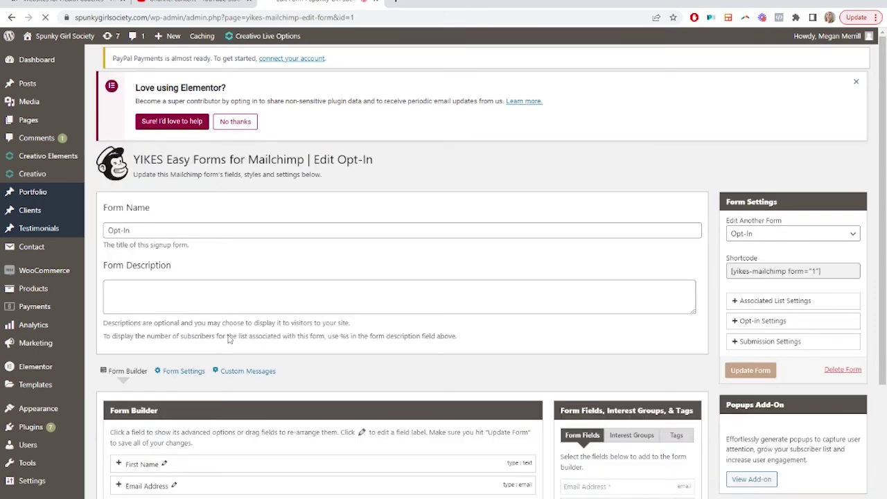
{"action": "scroll", "coordinate": [241, 286], "scroll_direction": "down", "scroll_amount": 3}
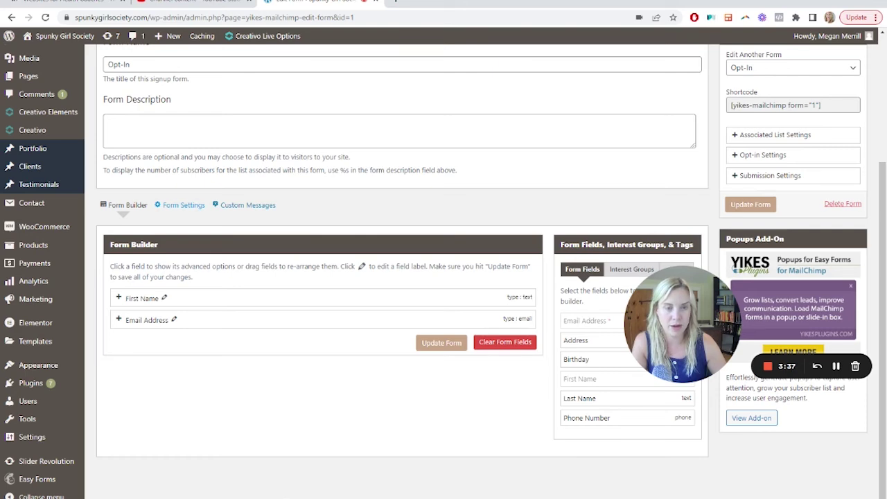
- Open the Opt-In form's Form Settings and highlight btn-primary in Submit Button Classes
{"action": "left_click", "coordinate": [183, 205]}
{"action": "scroll", "coordinate": [222, 285], "scroll_direction": "down", "scroll_amount": 3}
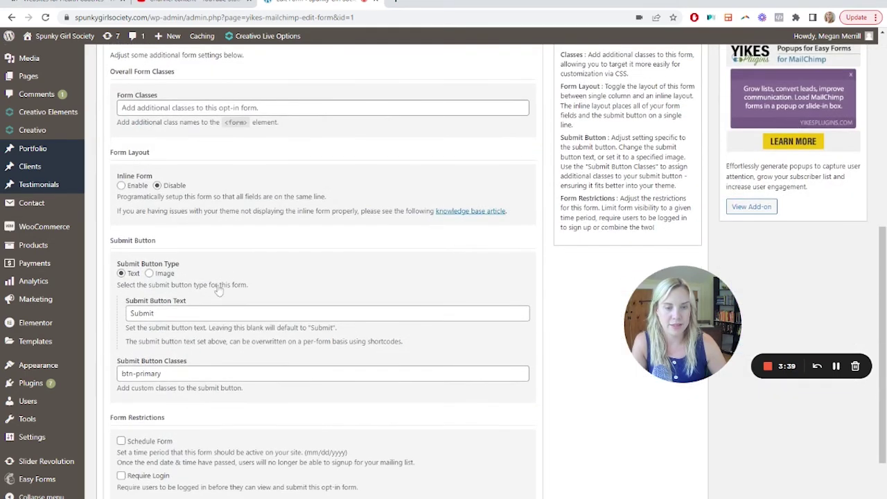
{"action": "left_click_drag", "start_coordinate": [163, 374], "coordinate": [102, 376]}
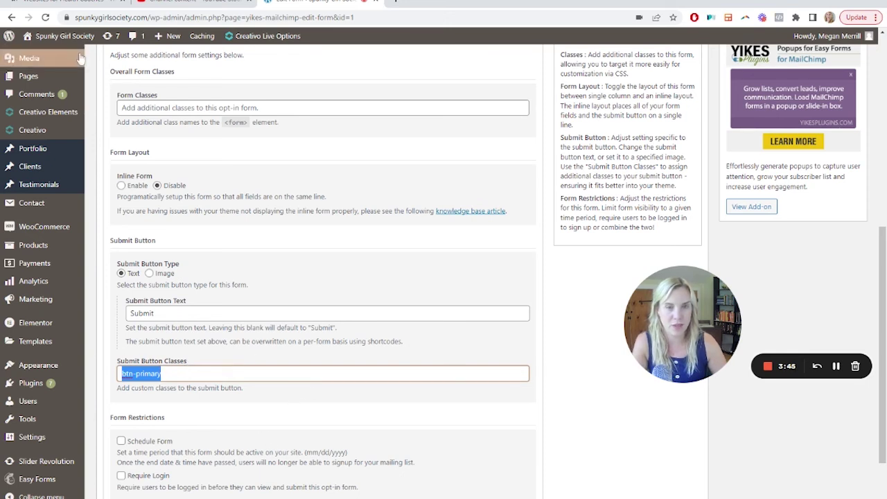
{"action": "left_click", "coordinate": [186, 374]}
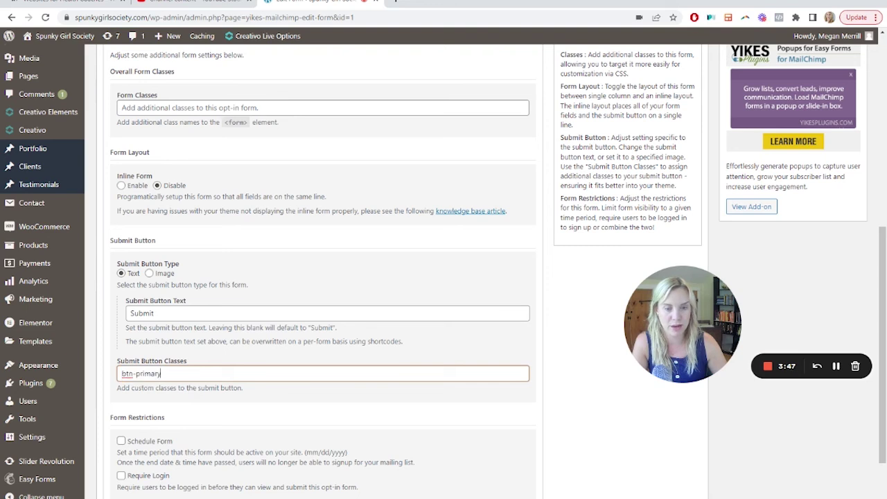
{"action": "left_click_drag", "start_coordinate": [122, 373], "coordinate": [161, 374]}
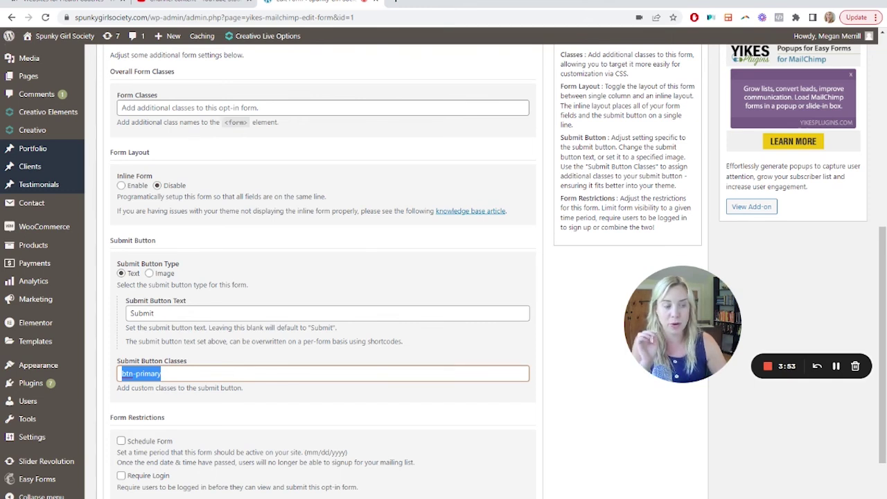
{"action": "left_click", "coordinate": [161, 374]}
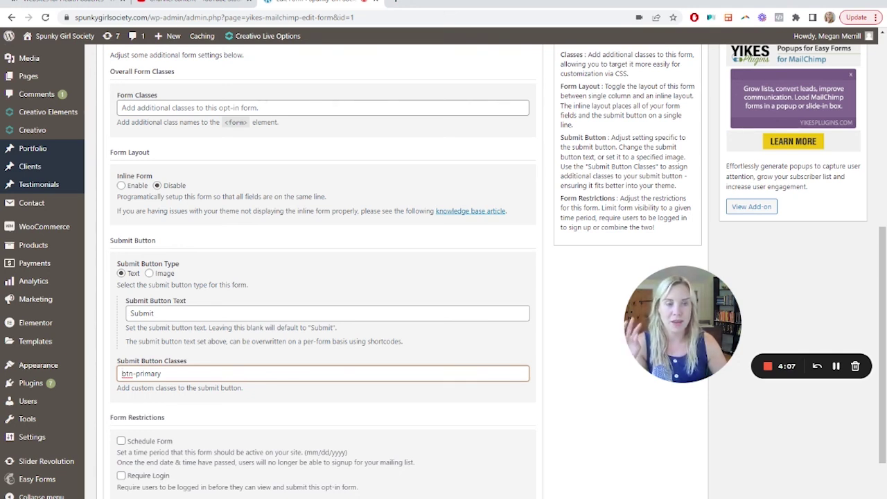
{"action": "left_click_drag", "start_coordinate": [159, 374], "coordinate": [114, 390]}
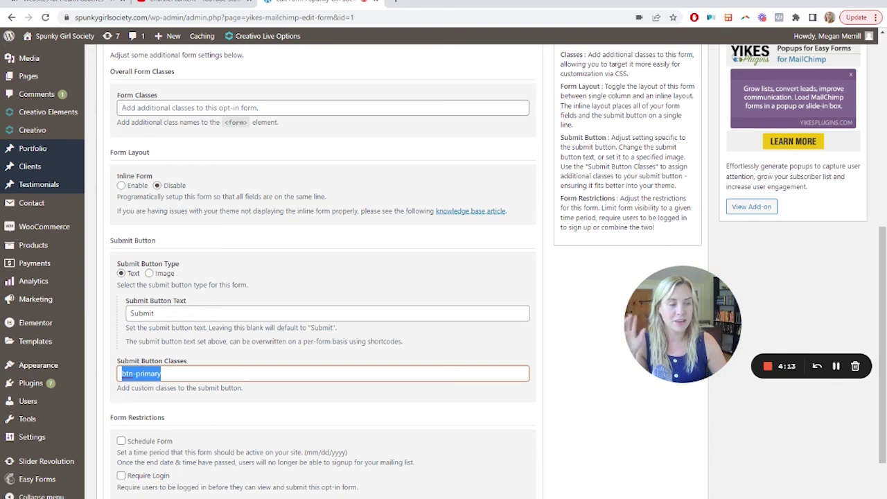
{"action": "left_click_drag", "start_coordinate": [728, 316], "coordinate": [365, 305]}
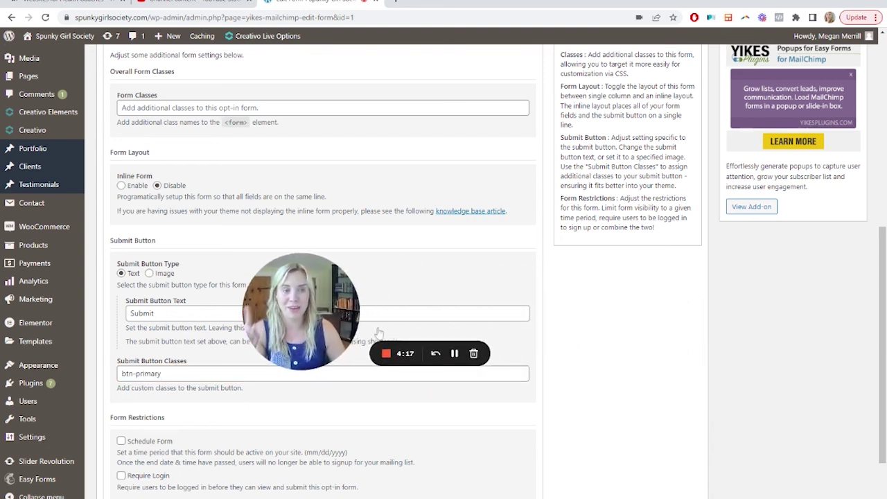